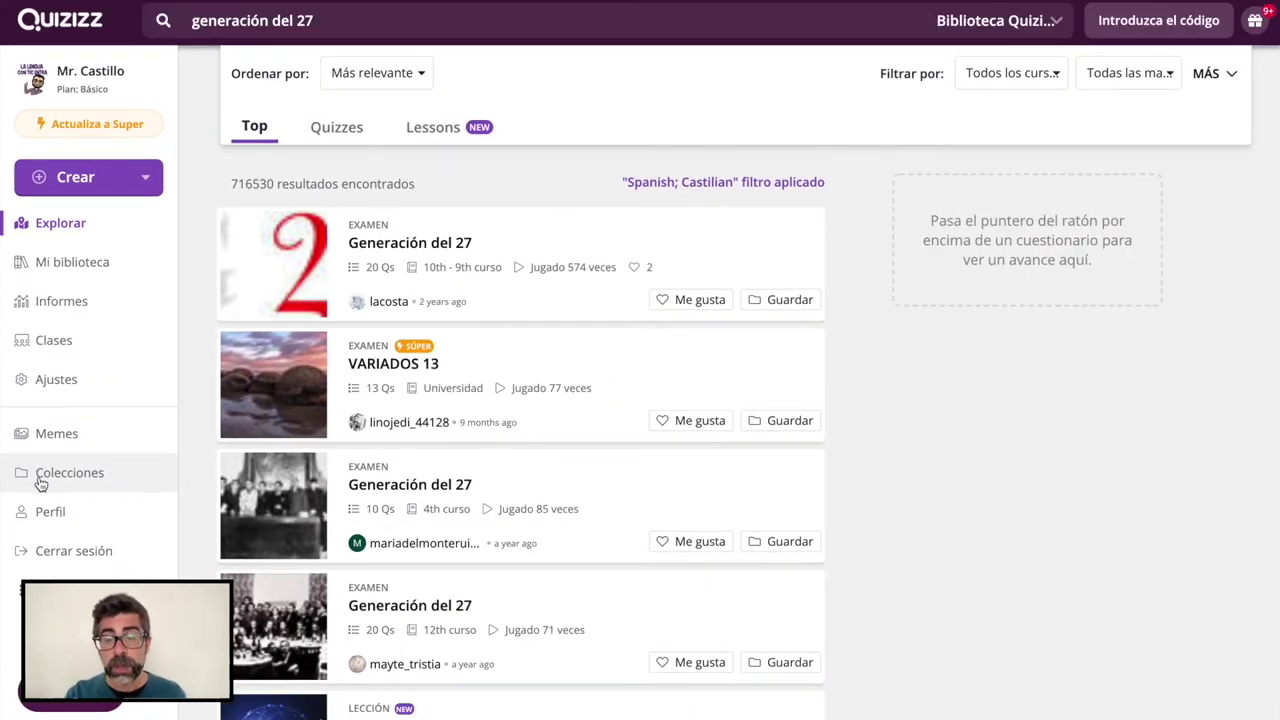
- Create a new quiz named "Cuestionario DEMO" with the subject Idiomas del mundo
left_click(145, 180)
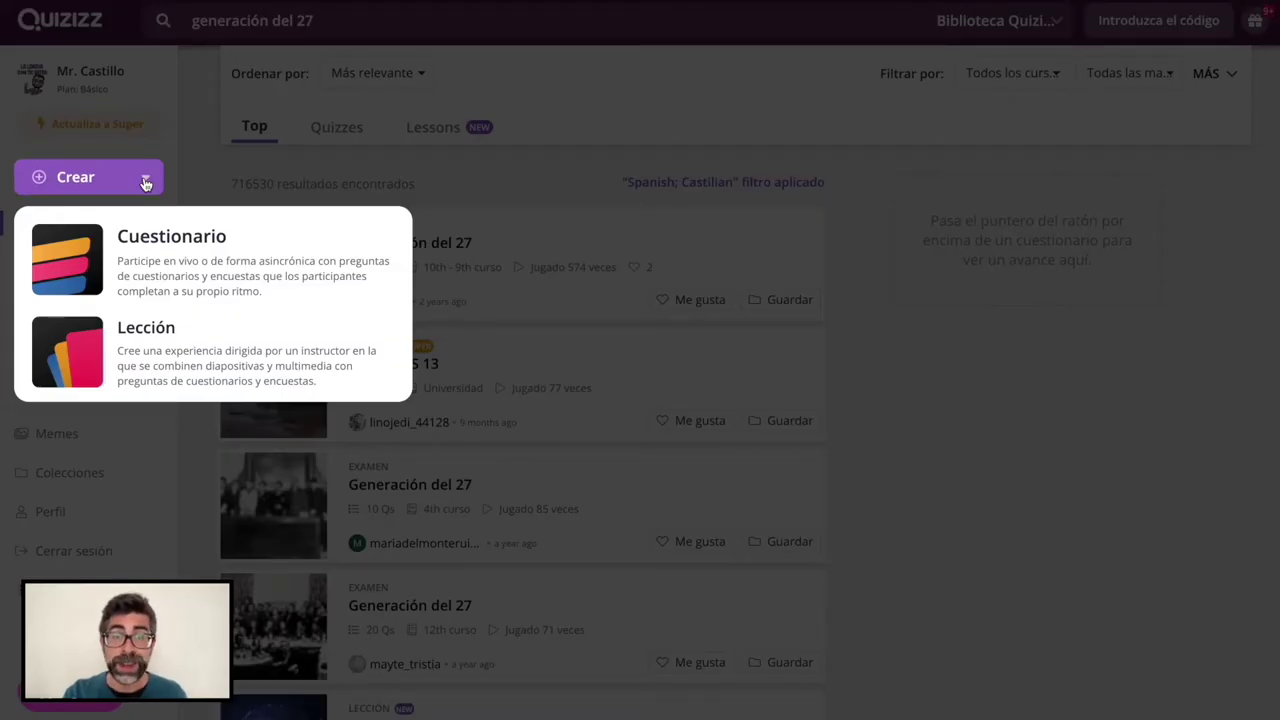
left_click(170, 247)
type("Cuestionario DEMO")
left_click(755, 259)
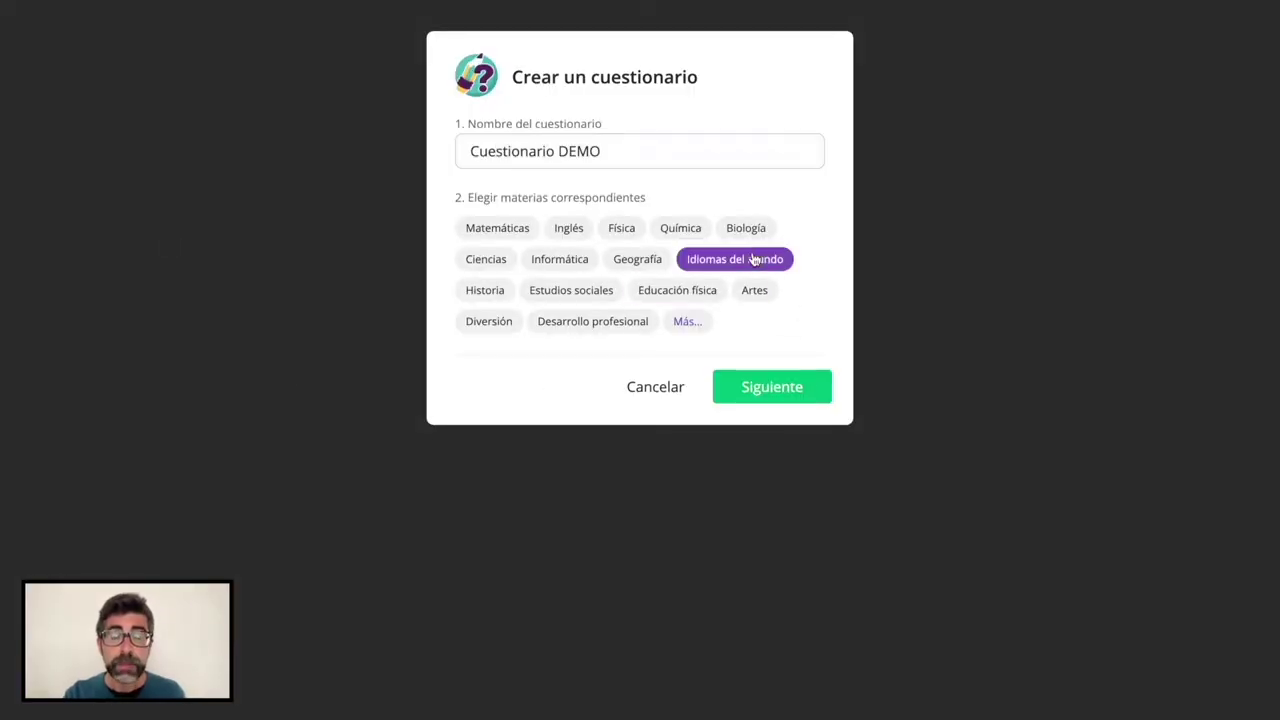
left_click(763, 392)
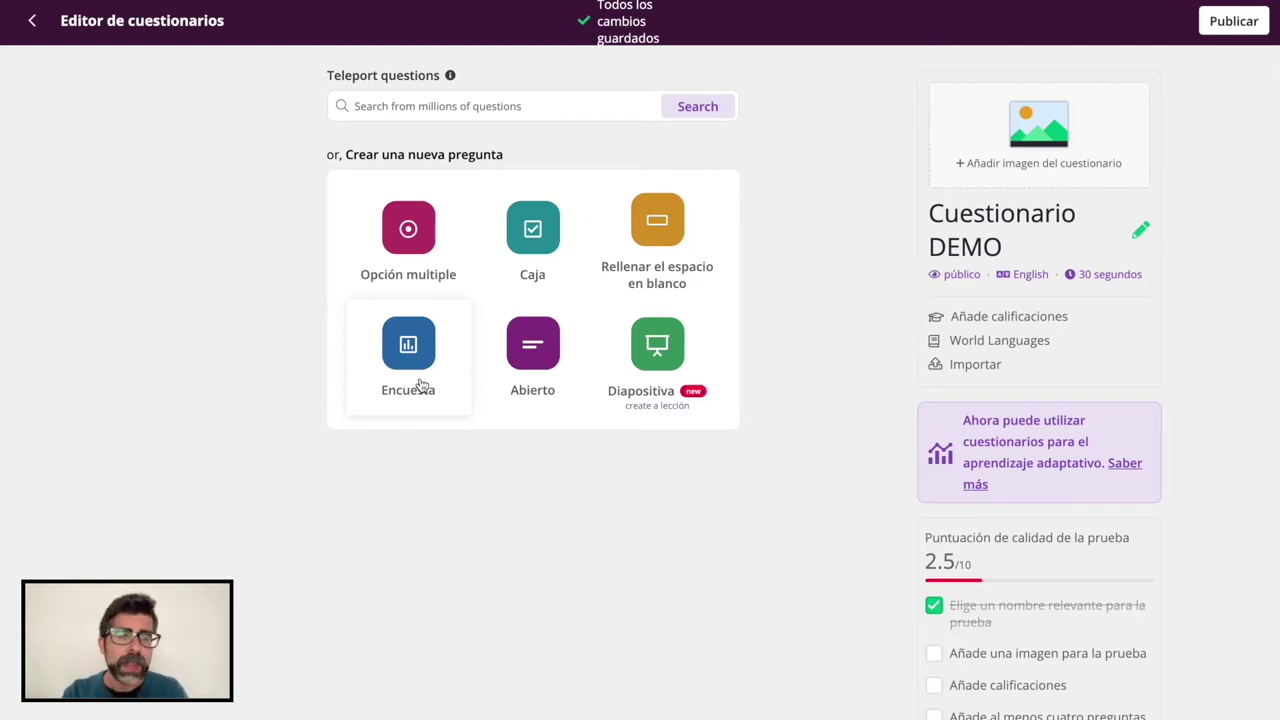
- Add the multiple-choice question "¿Cuál de estos autores no pertenece a la Generación del 27?" with answers Lorca, Alberti, Machado and Cernuda, marking Machado correct
left_click(419, 260)
type("¿Cuál de estos autores no pertenece a la Generación del 27?")
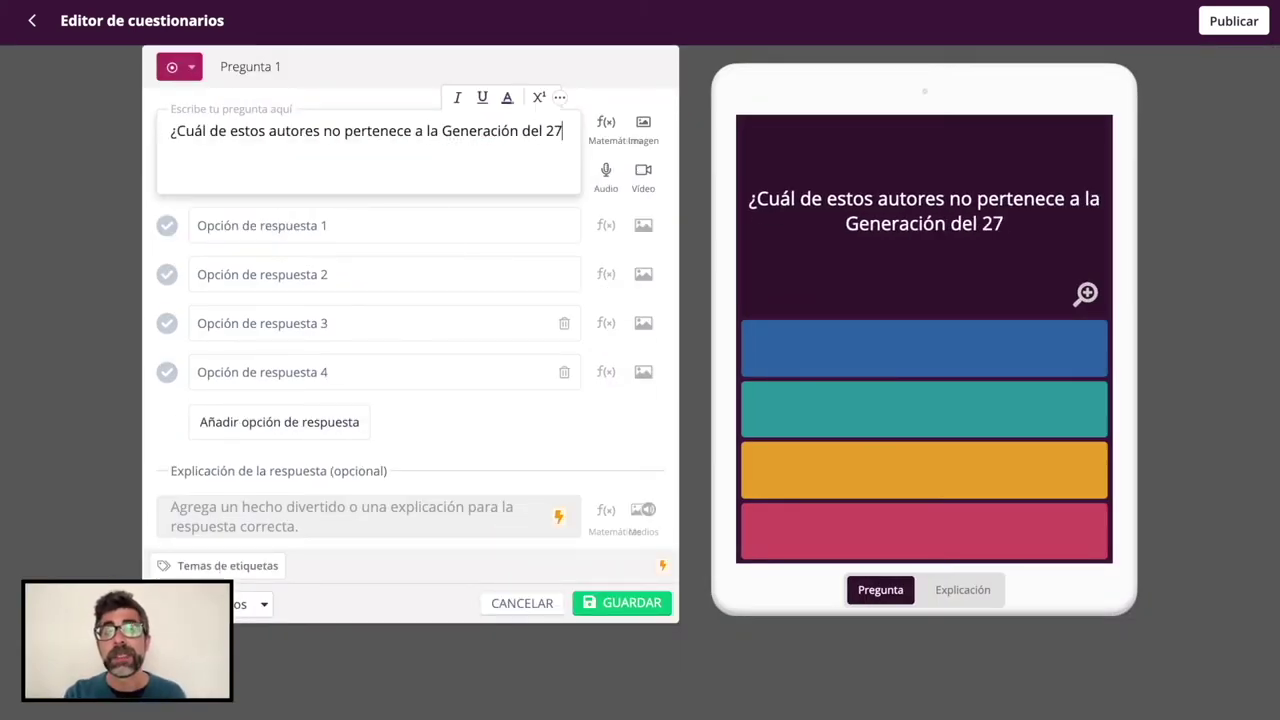
left_click(326, 231)
type("Lorca")
left_click(300, 275)
type("Alberti")
key("Tab")
type("Machado")
key("Tab")
key("Tab")
type("Cernuda")
left_click(166, 323)
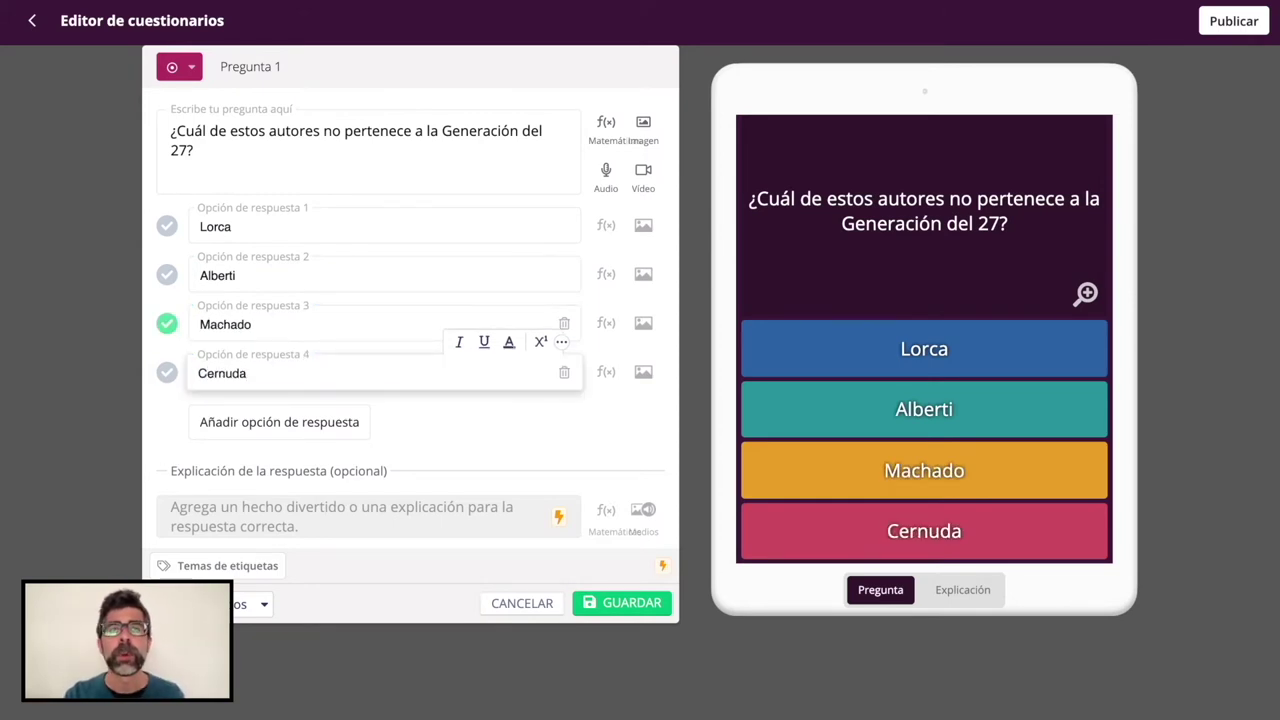
left_click(590, 605)
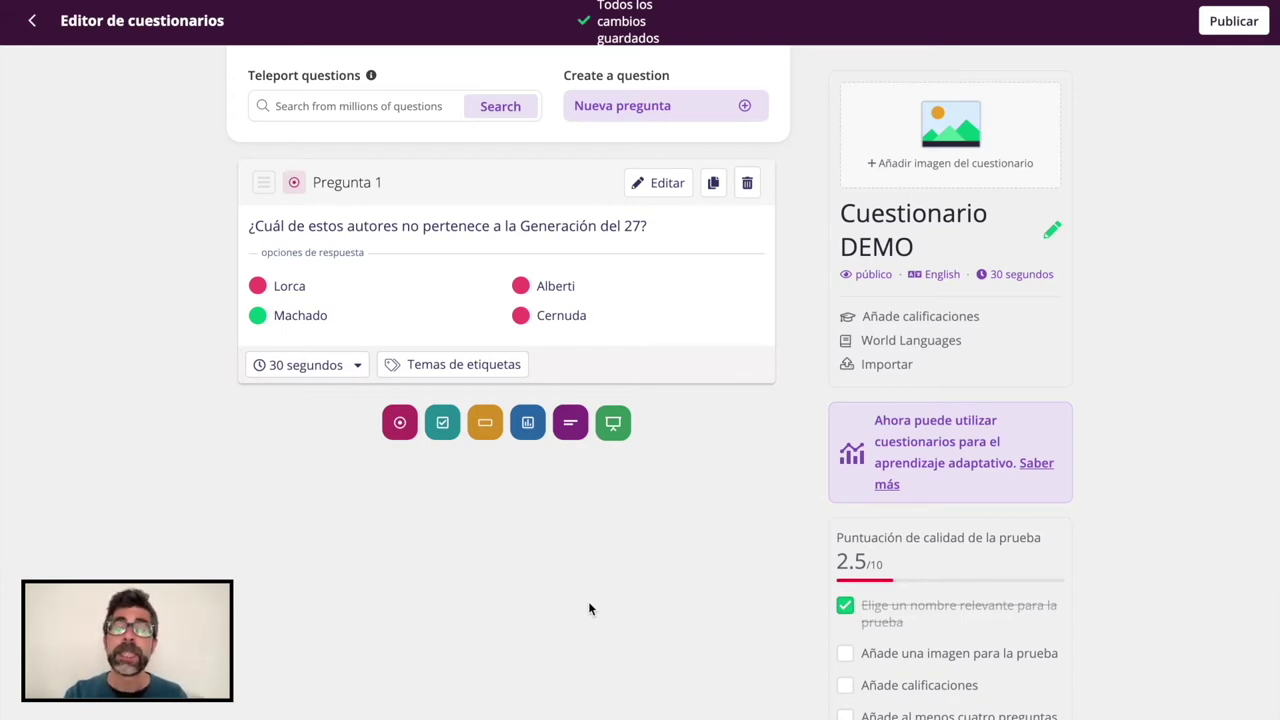
- Search the public quizzes for "Generación del 27" and preview the 10-question quiz of that name for 4th curso
left_click(503, 106)
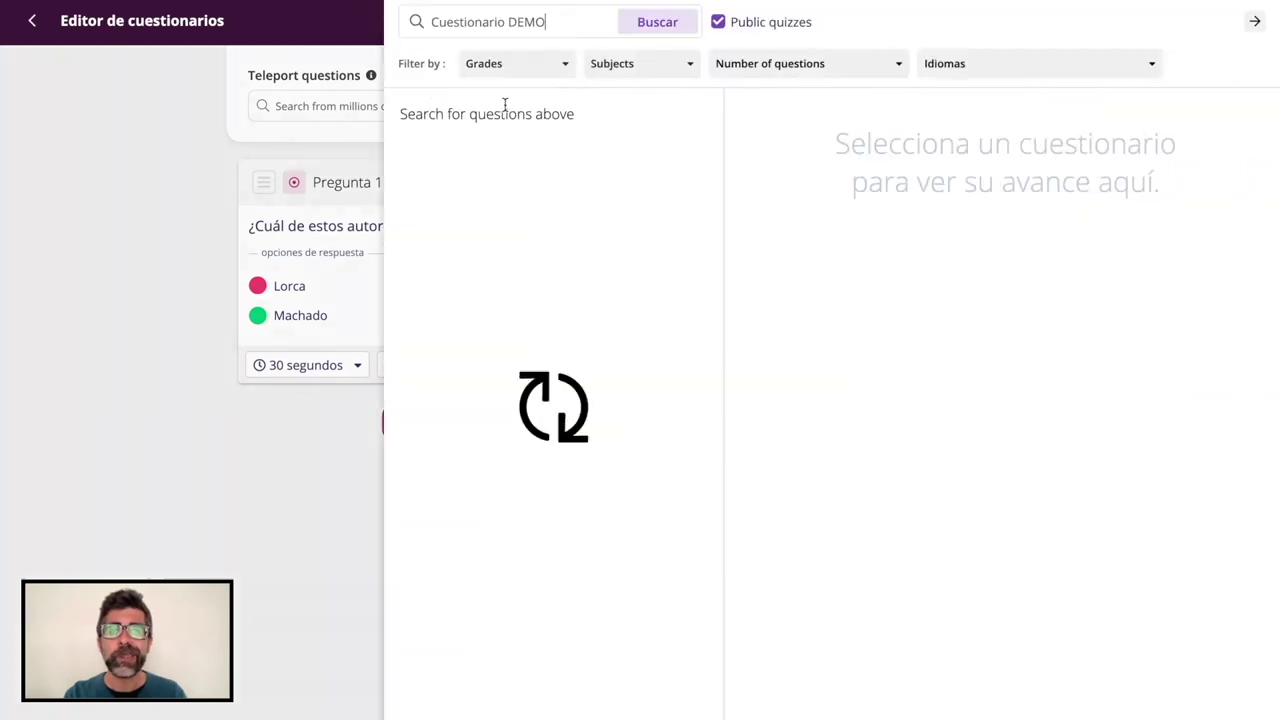
left_click_drag(556, 22, 398, 22)
type("Generación del 27")
left_click(678, 22)
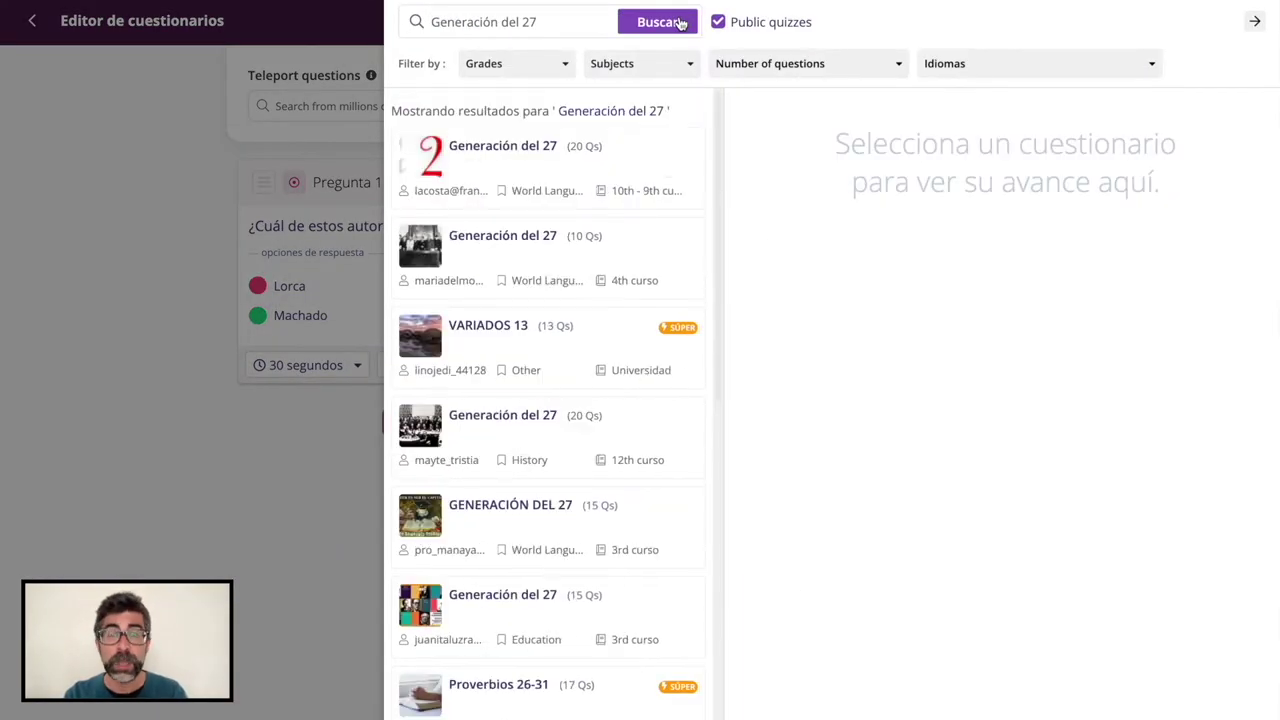
left_click(528, 240)
- Import the "Sobre los ángeles" and "Poeta en Nueva York" questions, Q3 and Q5 of the previewed quiz
scroll(894, 314, "down", 3)
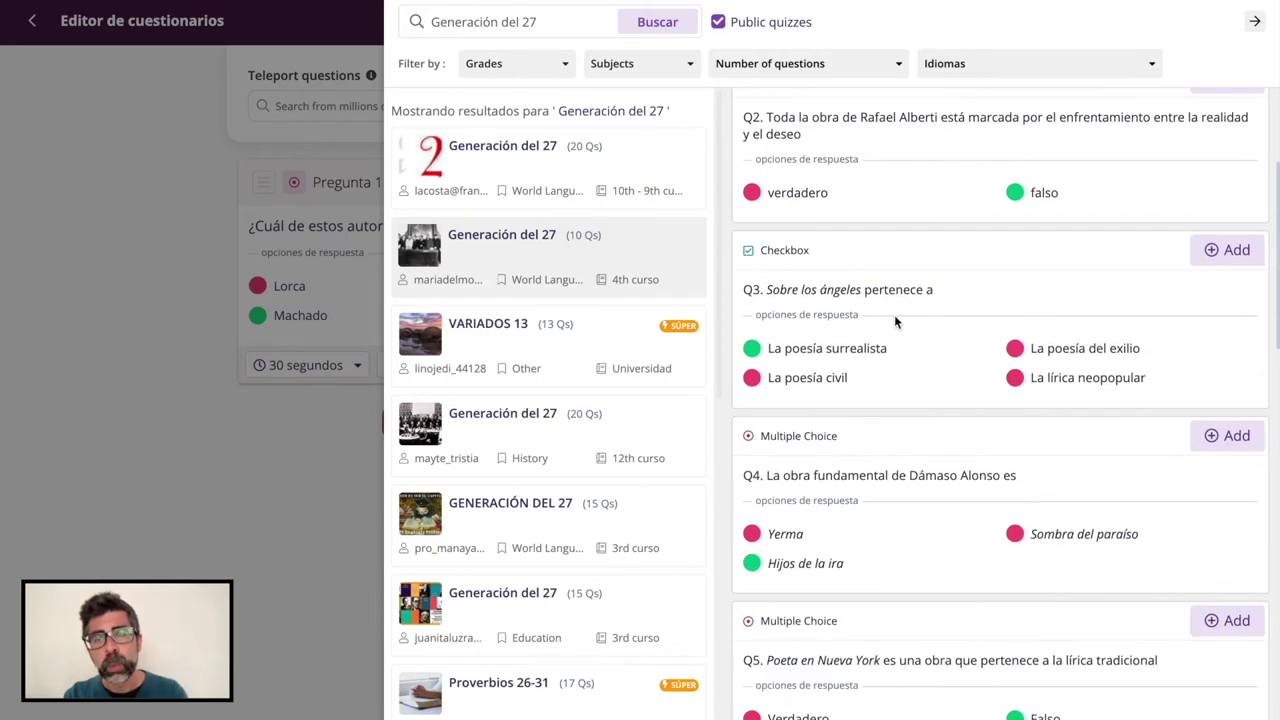
left_click(1227, 250)
scroll(1020, 400, "down", 2)
left_click(1232, 388)
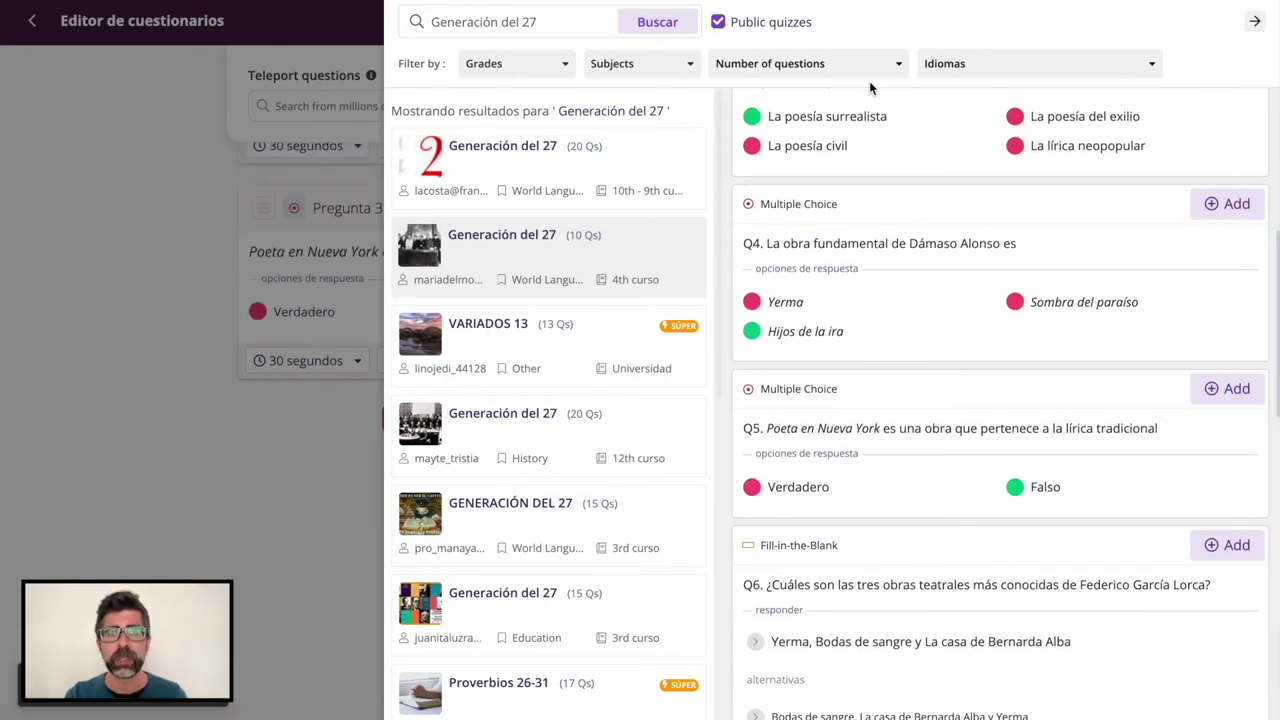
key("Escape")
- Add "..." to the end of question 2's text, "Sobre los ángeles pertenece a", and save the question
scroll(548, 391, "up", 2)
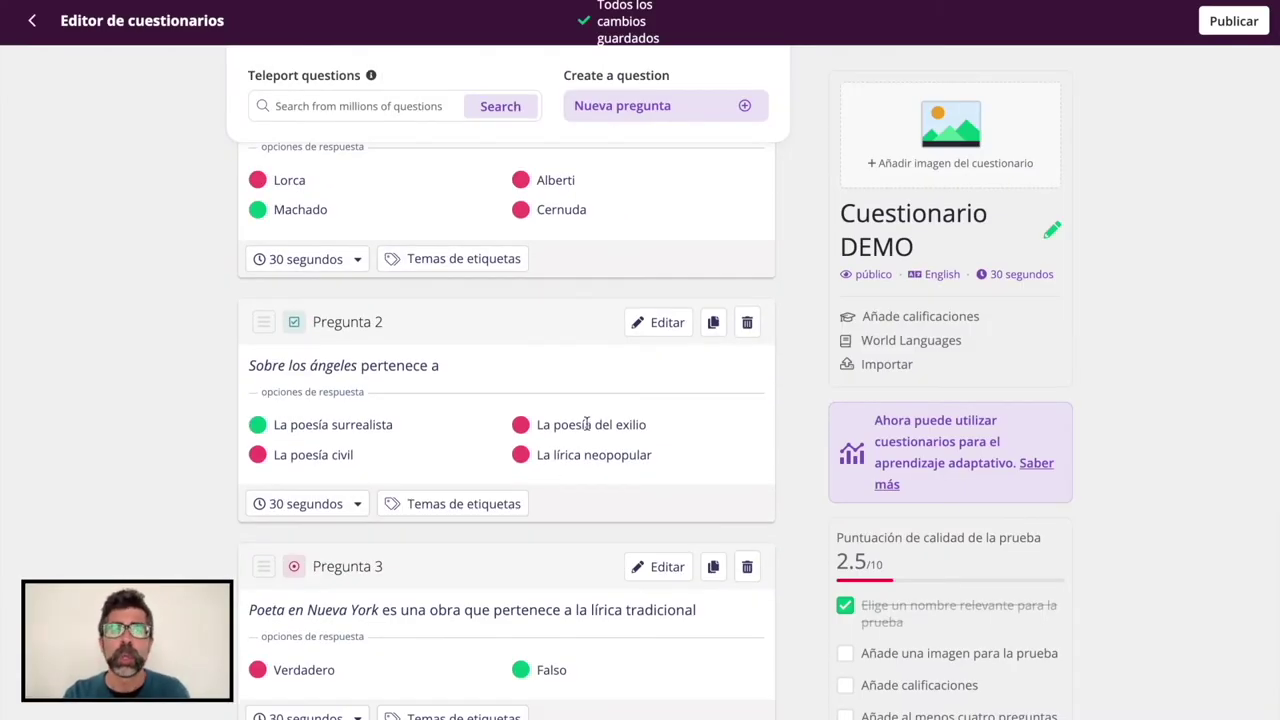
left_click(657, 322)
left_click(463, 191)
type("...")
left_click(622, 620)
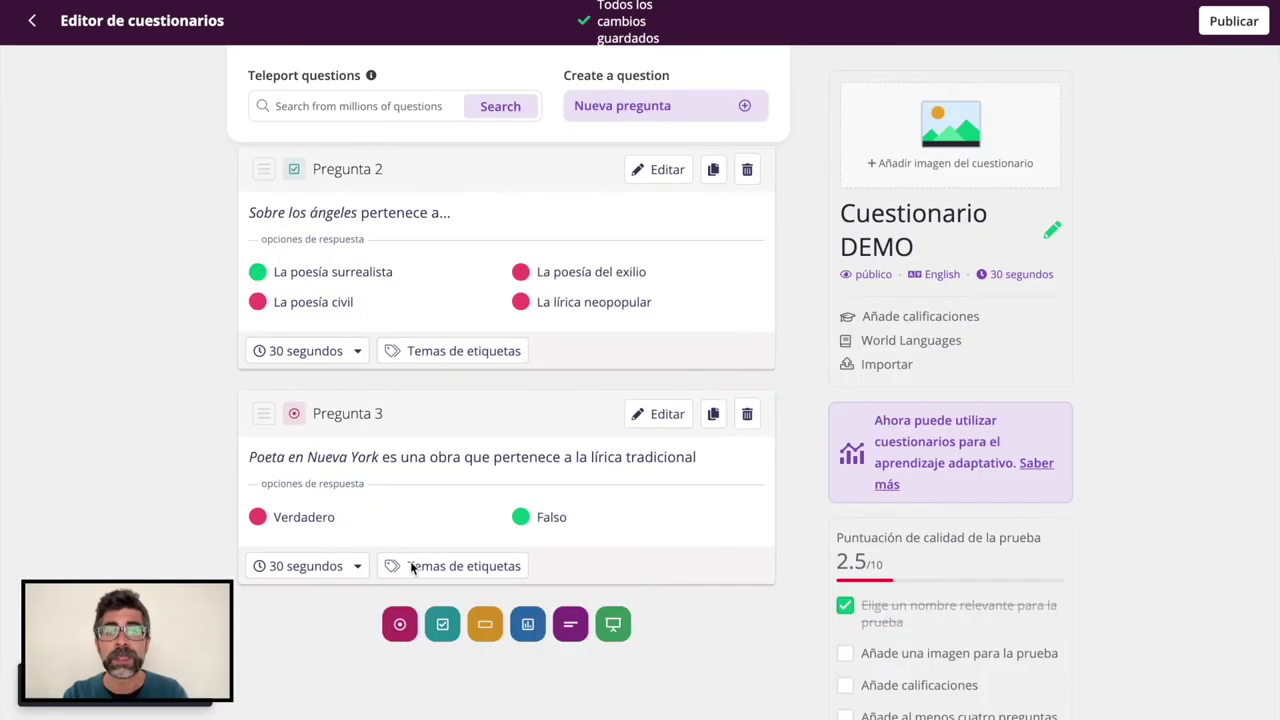
- Add a full stop to the end of question 3's text about Poeta en Nueva York and save the question
left_click(657, 413)
left_click(543, 174)
type(".")
left_click(628, 523)
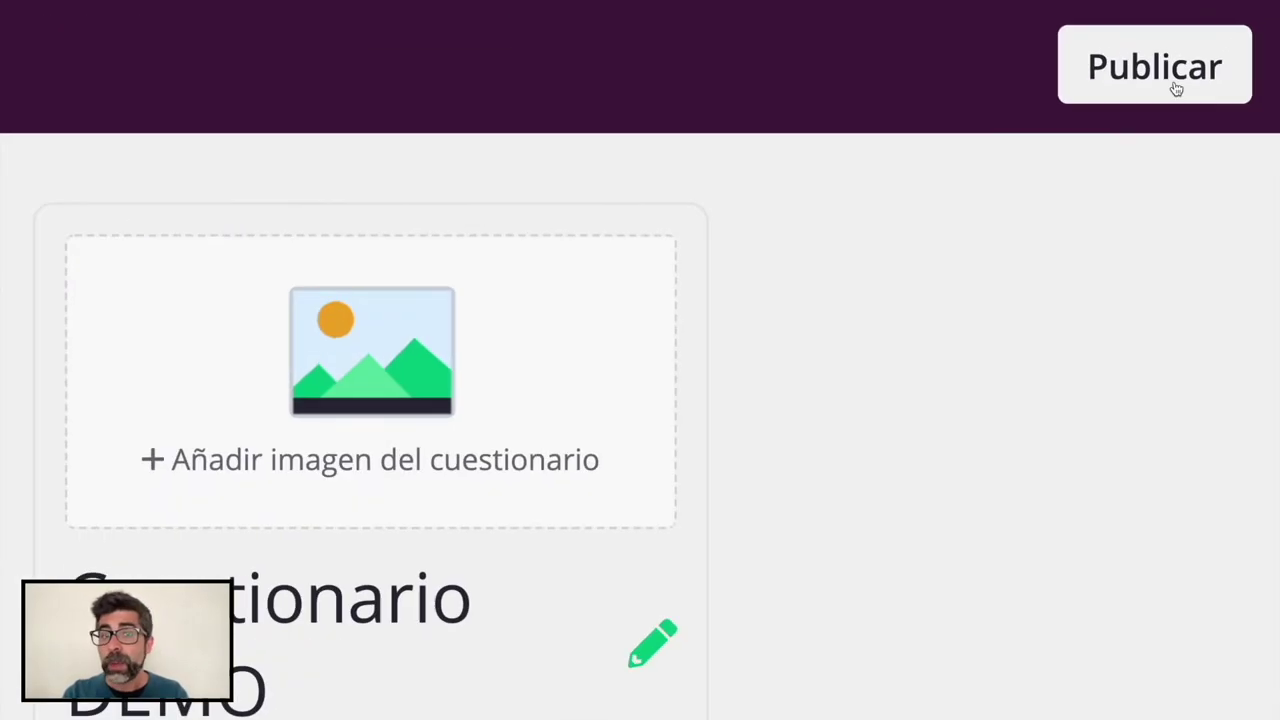
- Publish the quiz with Spanish; Castilian as its language and 10th as its grade
left_click(1234, 20)
left_click(782, 343)
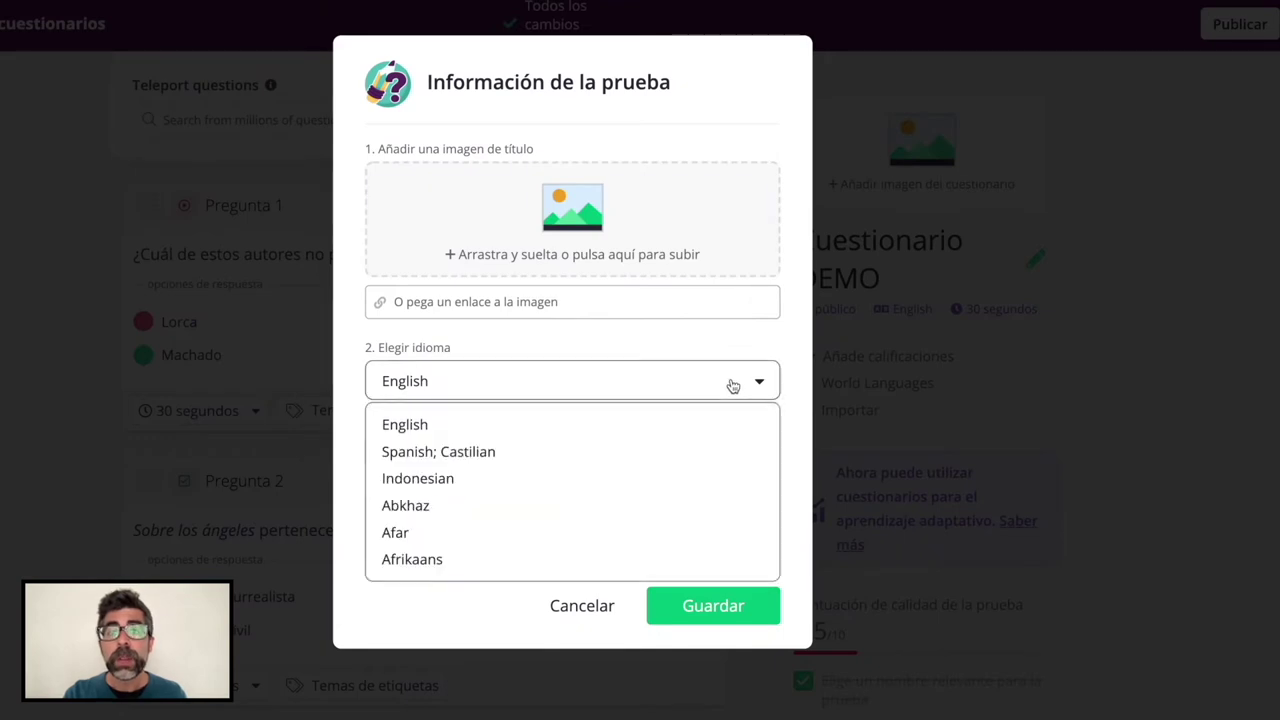
left_click(600, 452)
left_click(541, 470)
scroll(501, 579, "down", 3)
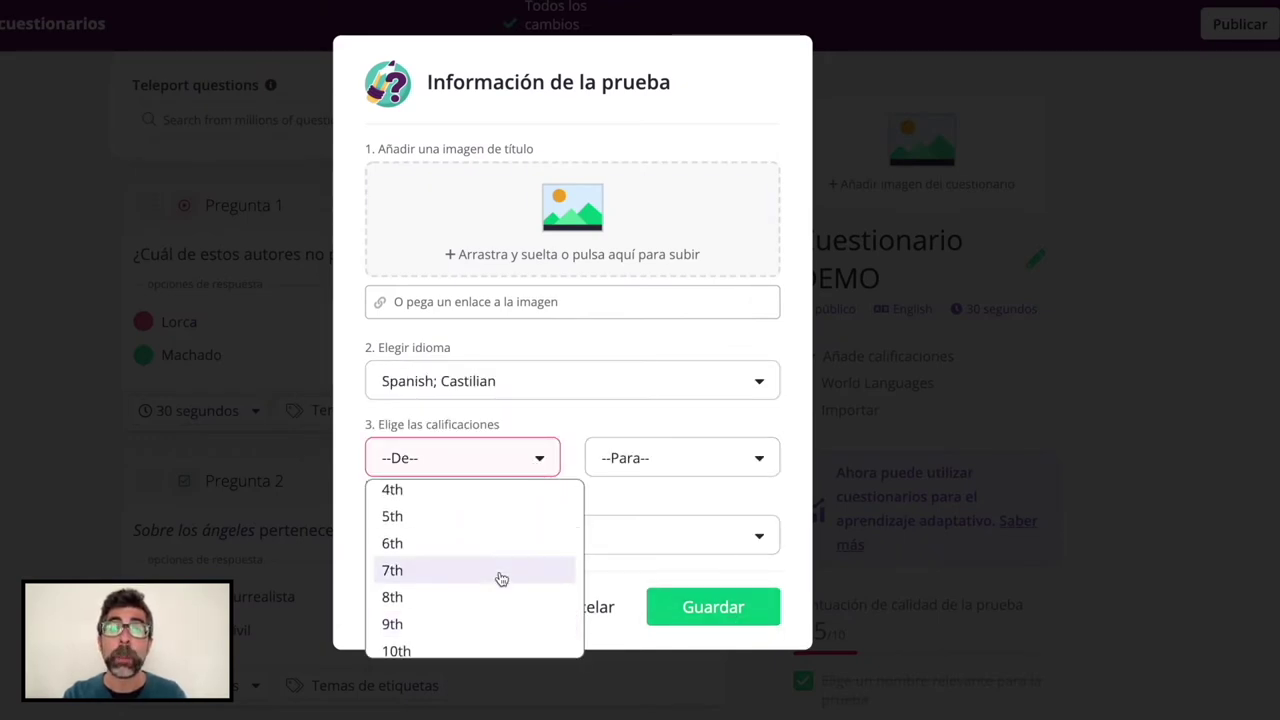
scroll(486, 609, "down", 1)
left_click(400, 639)
left_click(680, 528)
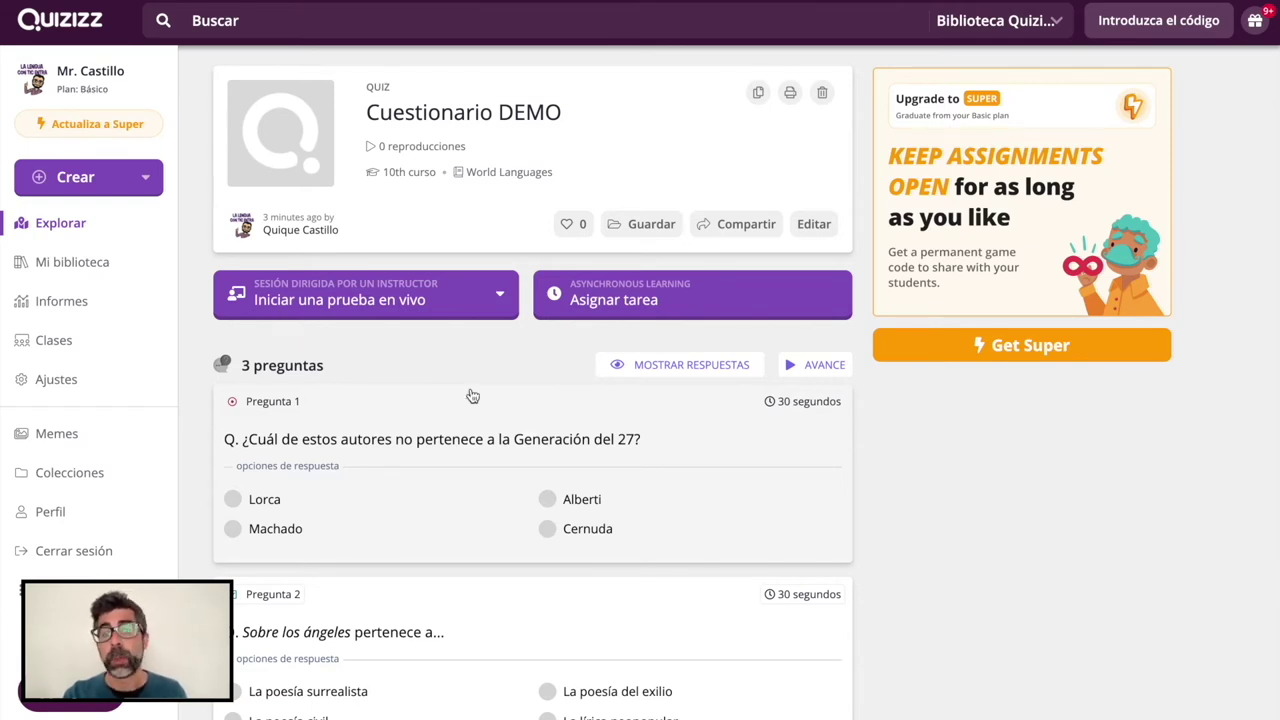
- Open the setup of a live Clásico session for the quiz and review its advanced settings
left_click(501, 300)
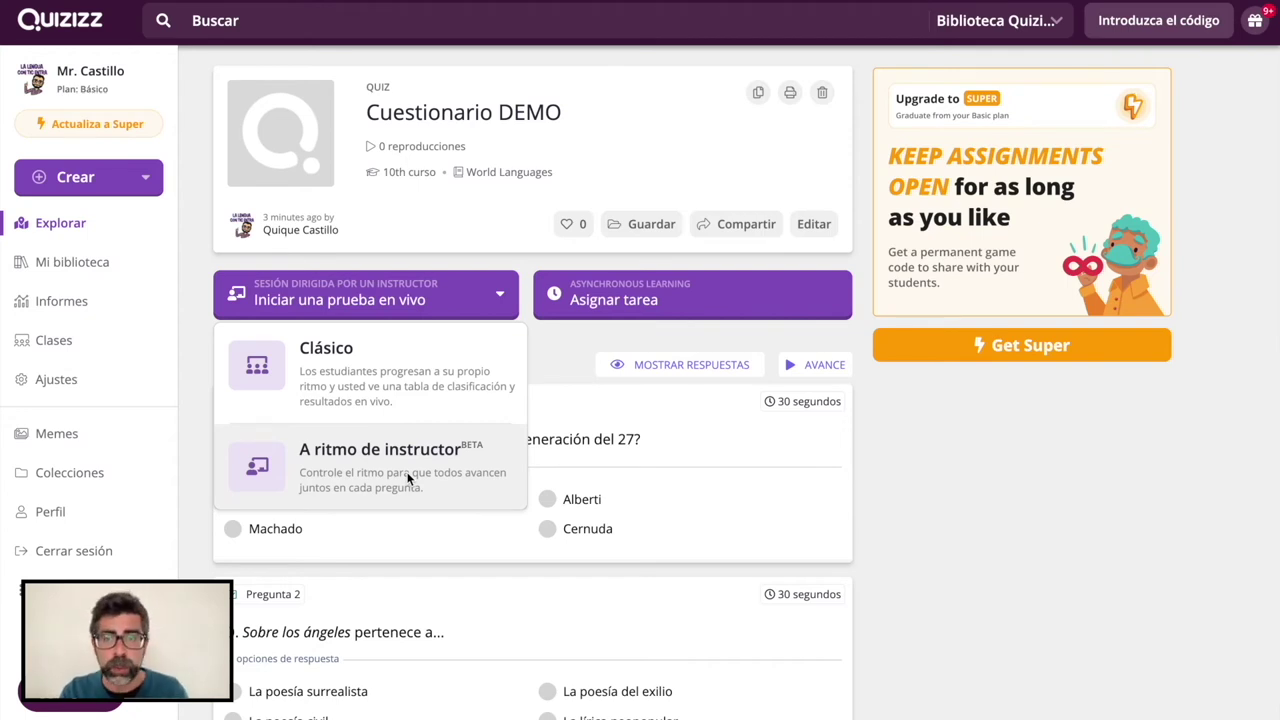
left_click(387, 372)
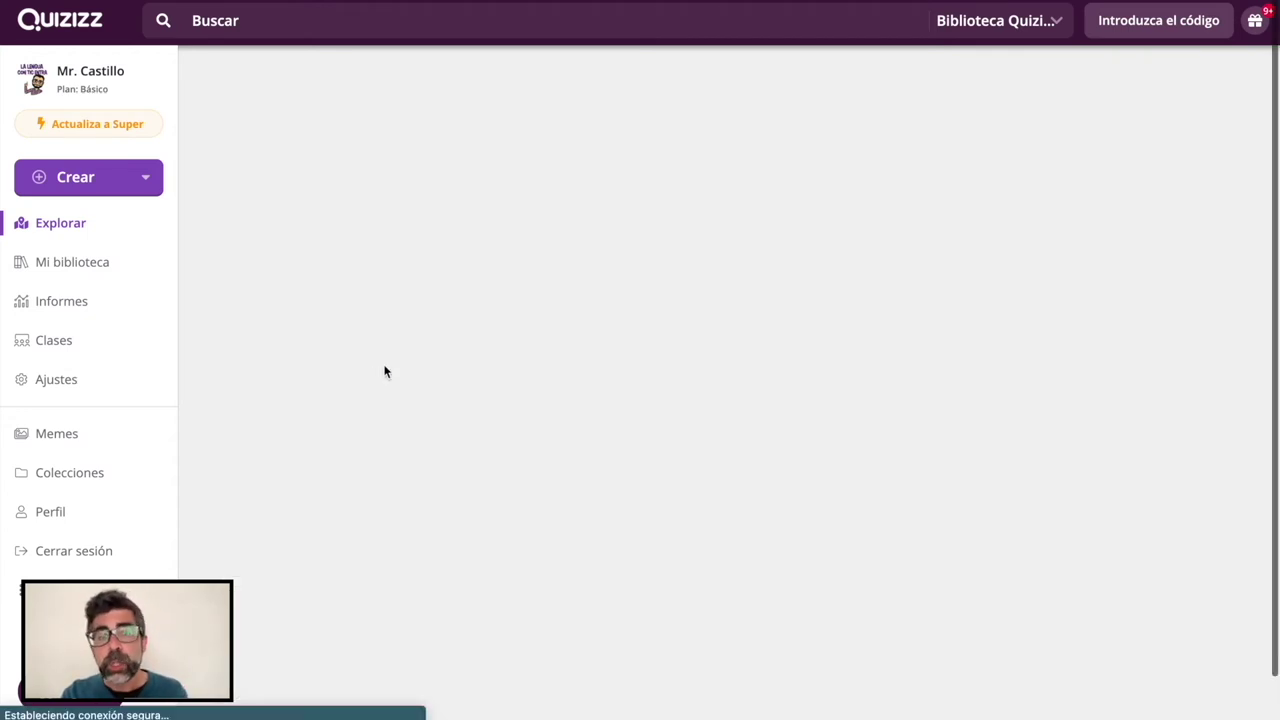
scroll(385, 372, "down", 8)
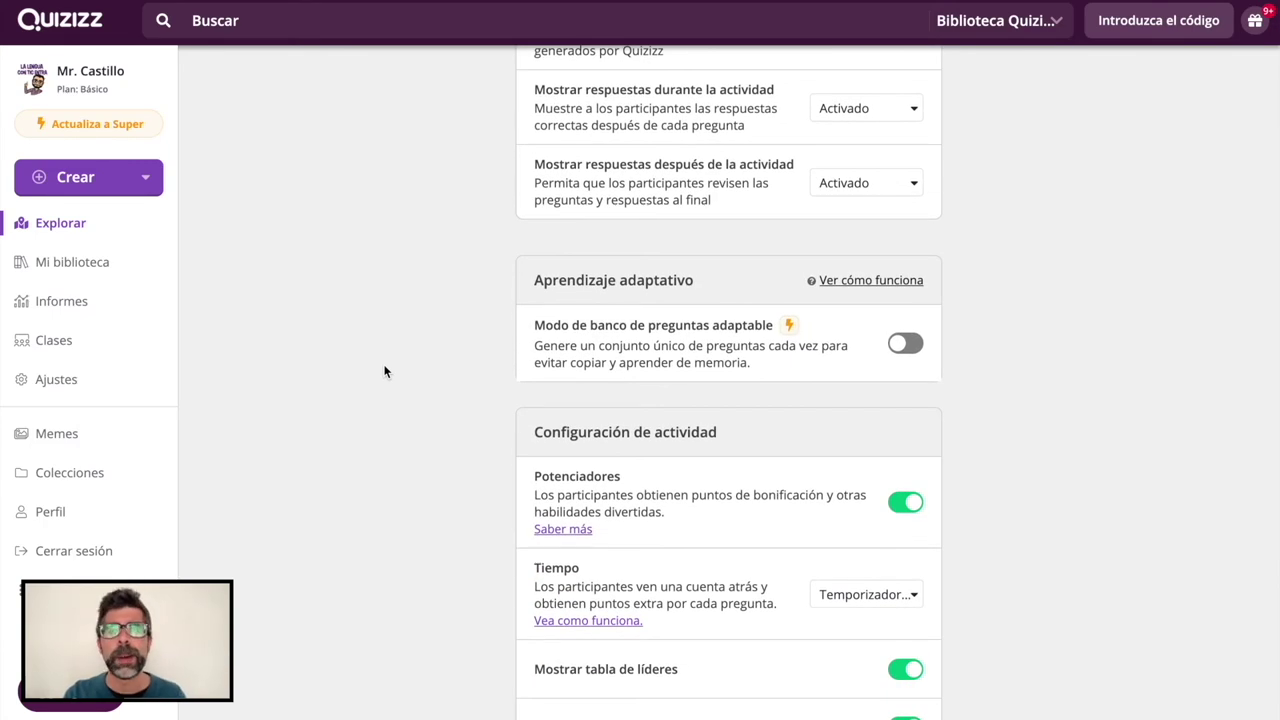
scroll(385, 372, "up", 10)
scroll(385, 372, "up", 1)
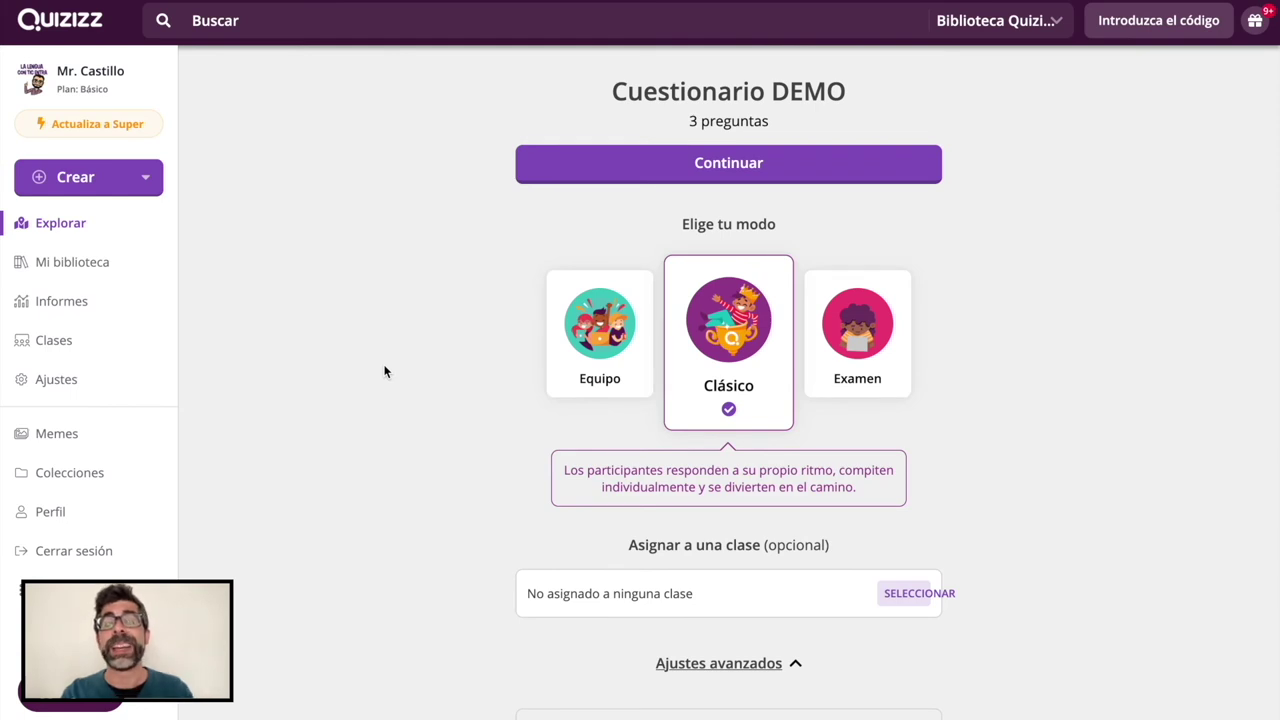
- Compare the Equipo and Examen modes with Clásico, and preview the waiting lobby of the Clásico live session
left_click(588, 341)
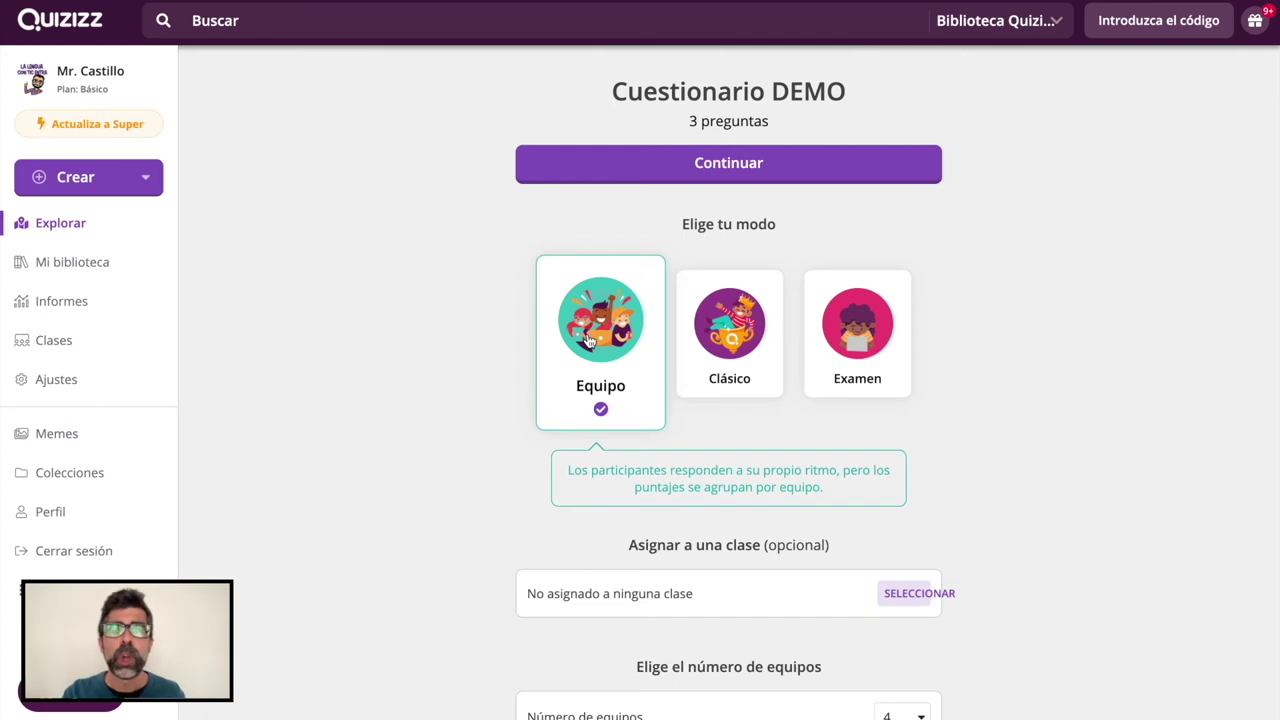
left_click(867, 347)
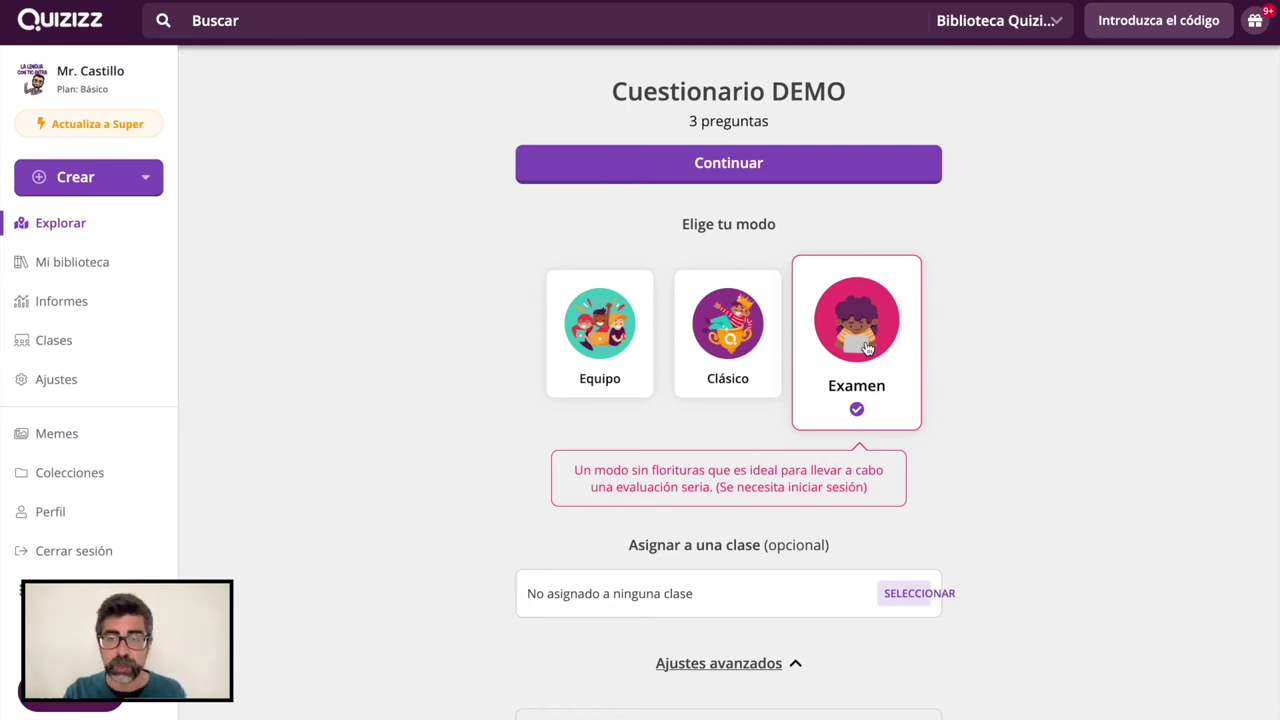
left_click(727, 372)
scroll(930, 435, "down", 3)
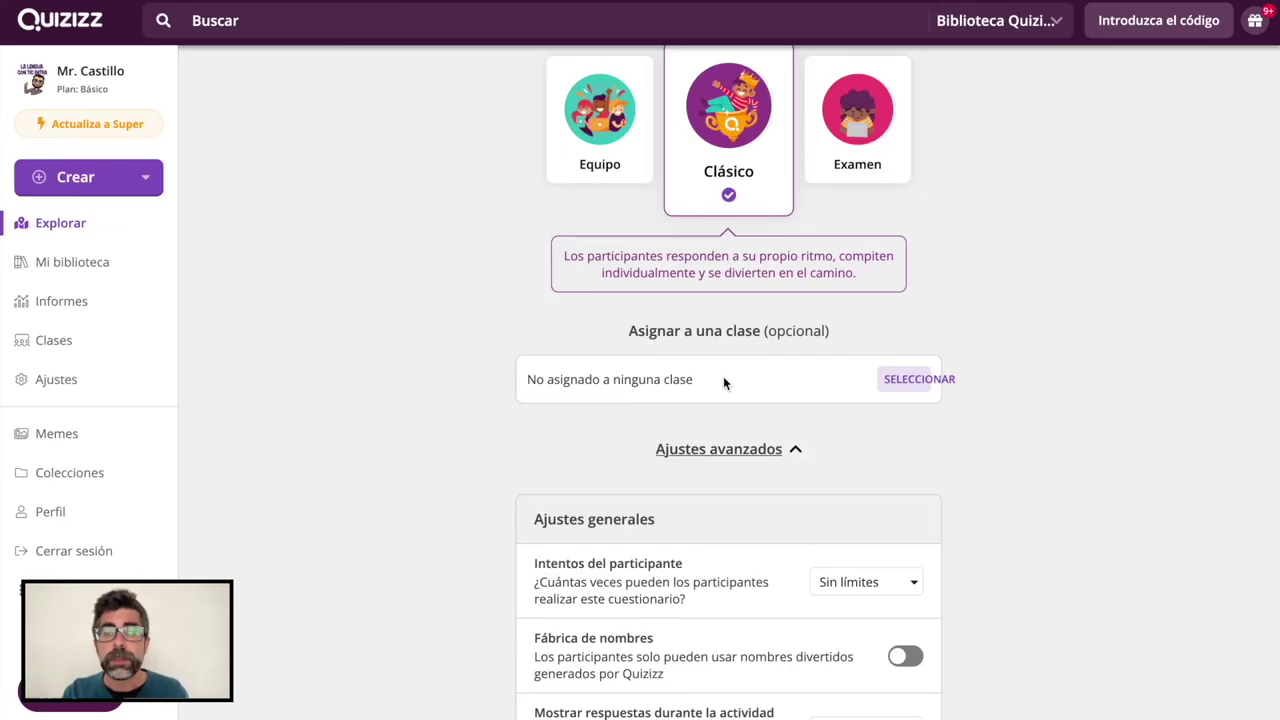
scroll(724, 376, "up", 3)
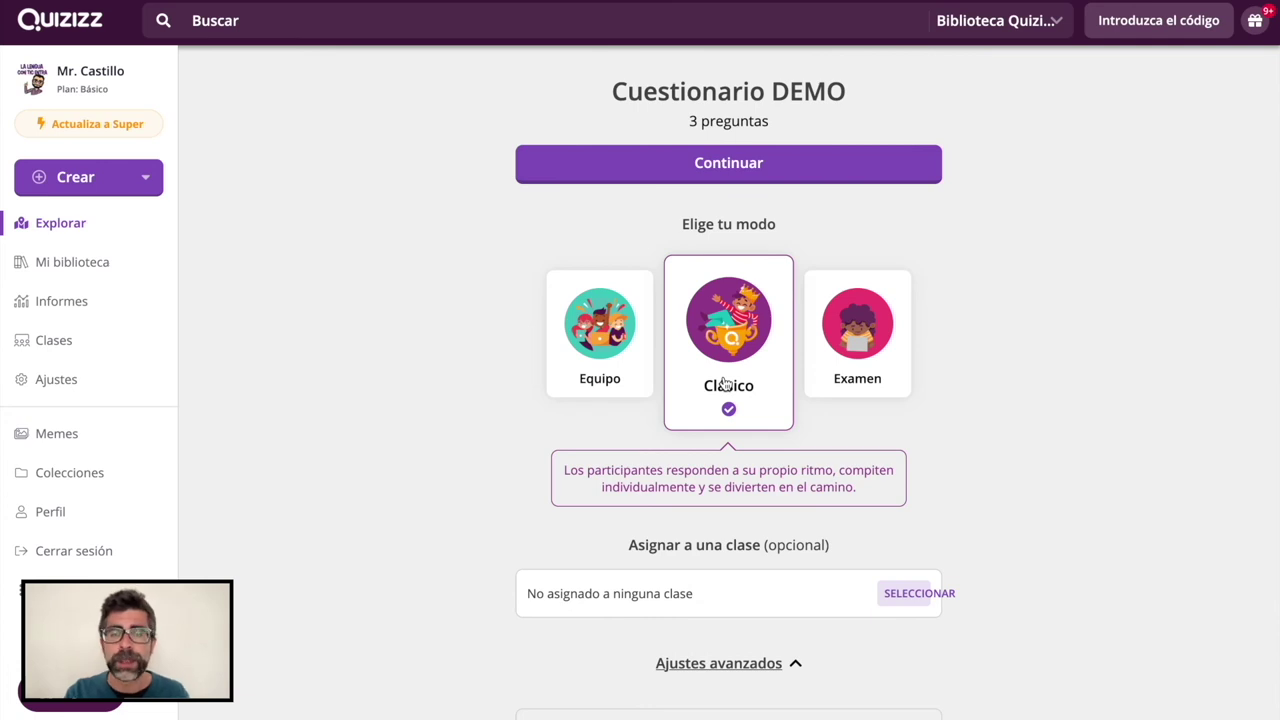
left_click(744, 171)
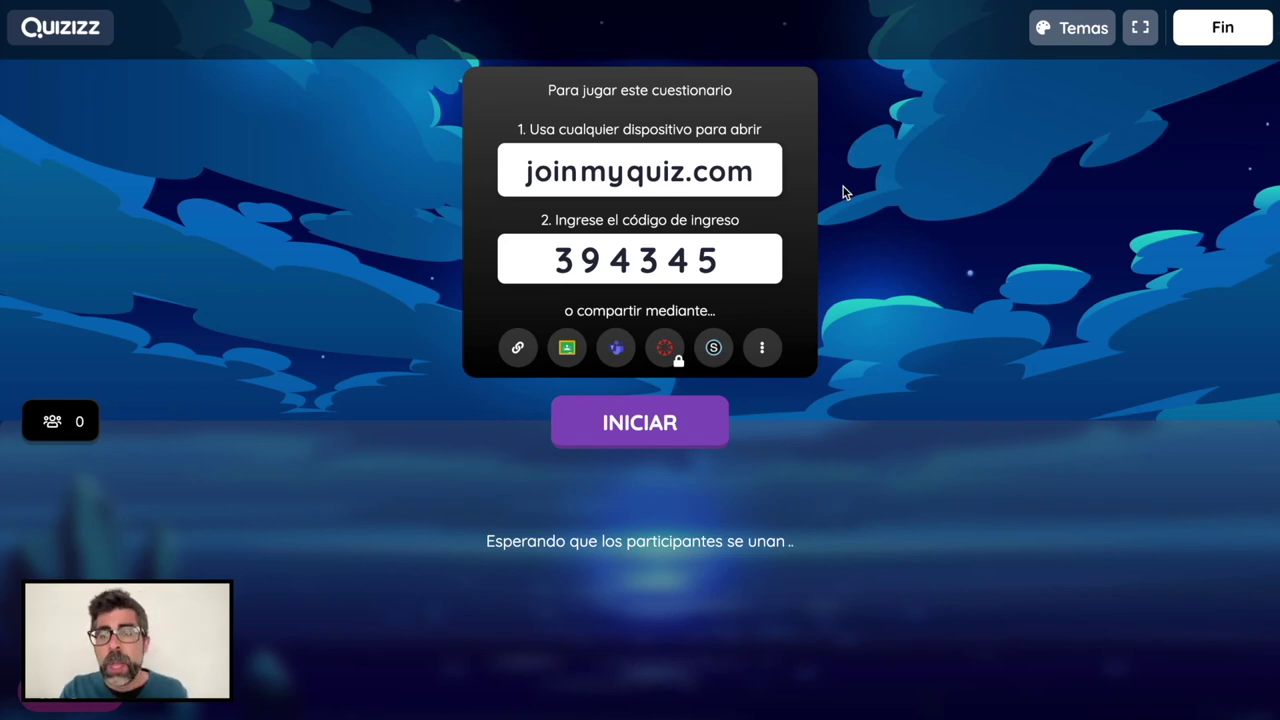
key("alt+Left")
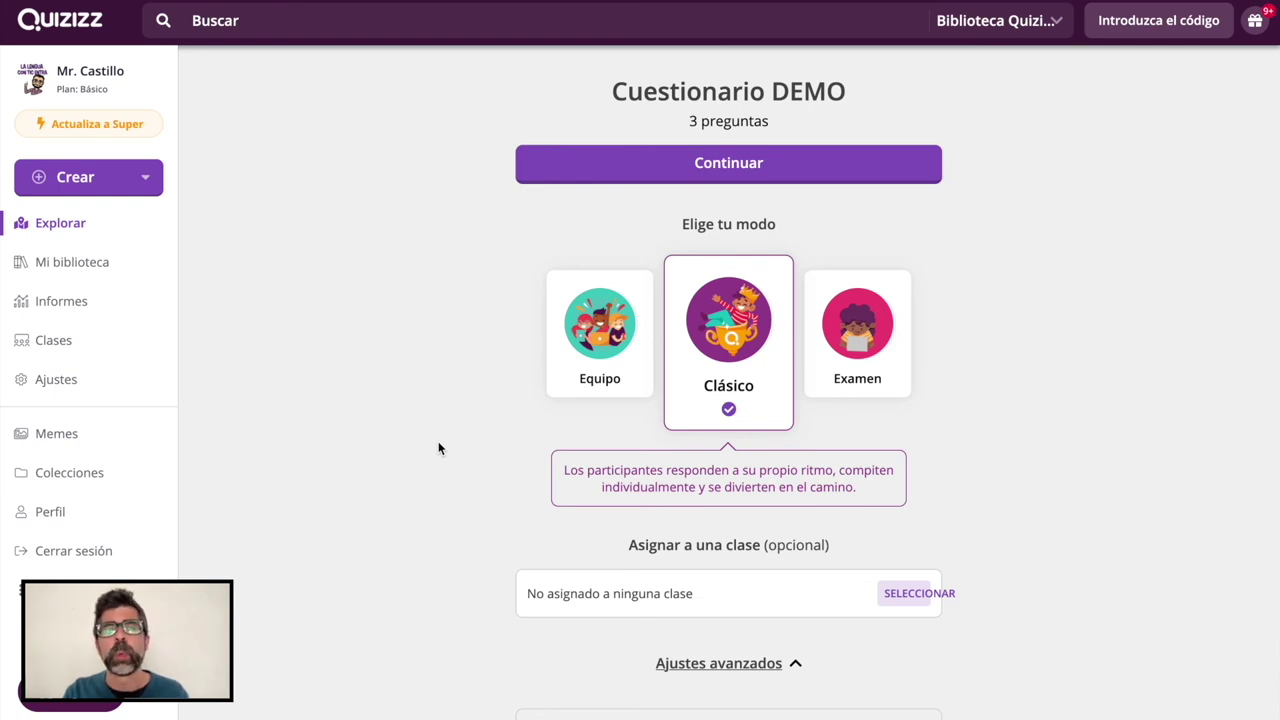
- Check the classes page, and assign Cuestionario DEMO from the library as homework due Friday, April 23 at 01:30 PM
left_click(84, 345)
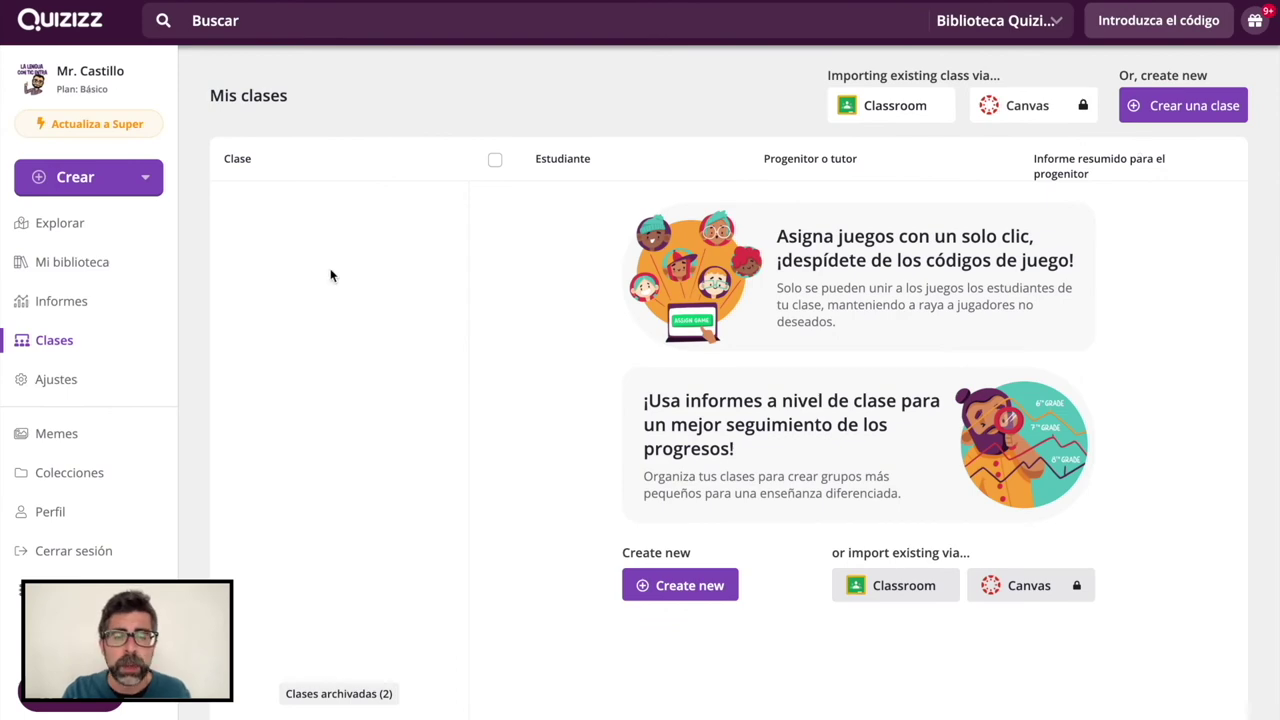
left_click(45, 265)
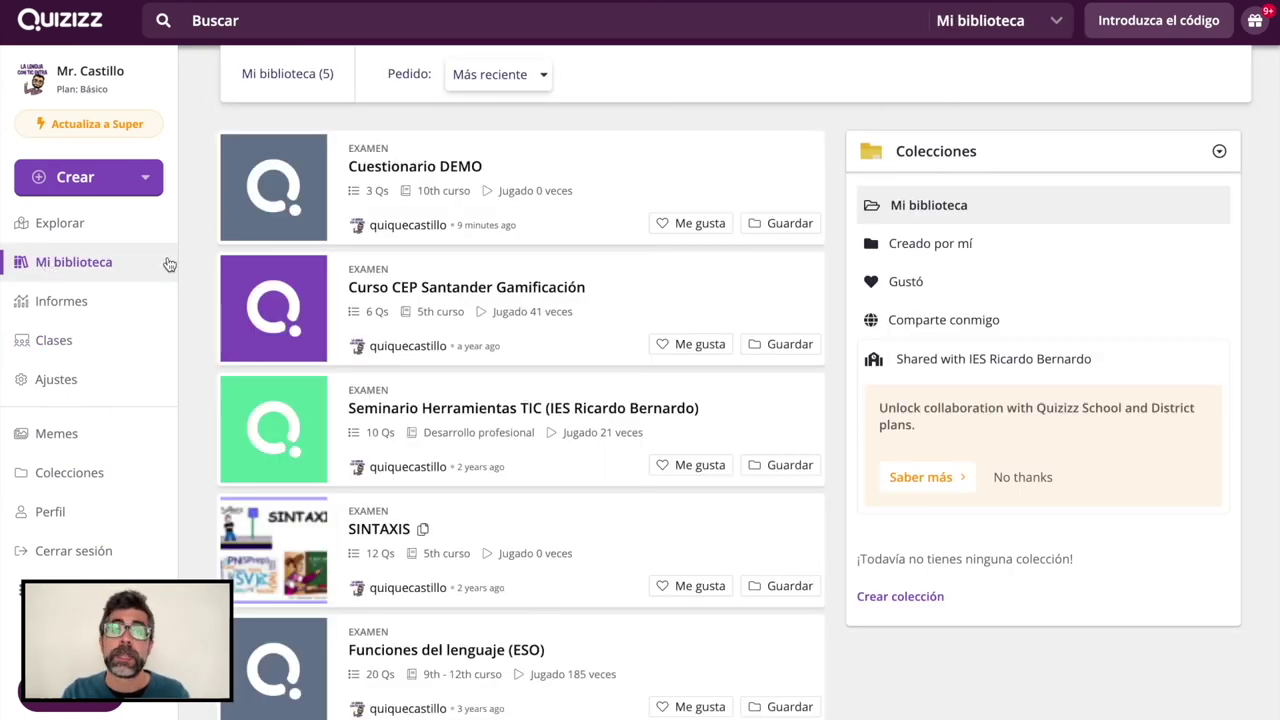
left_click(378, 150)
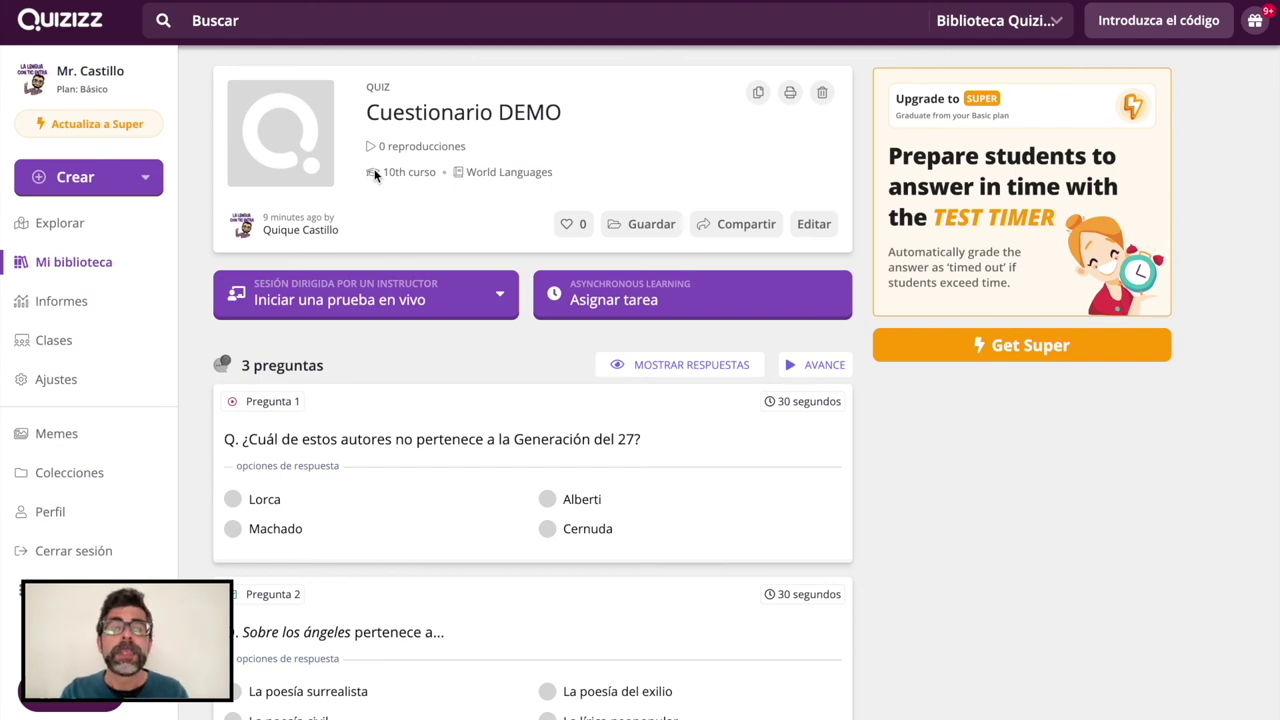
left_click(678, 305)
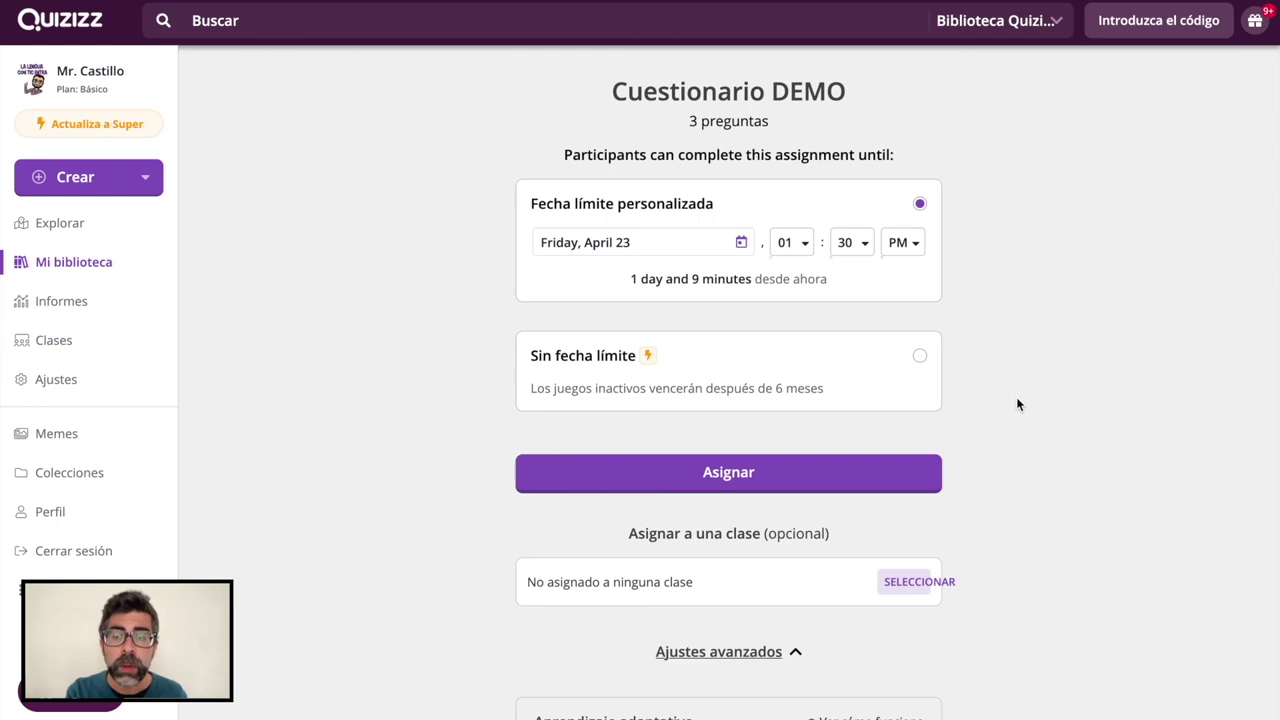
left_click(795, 486)
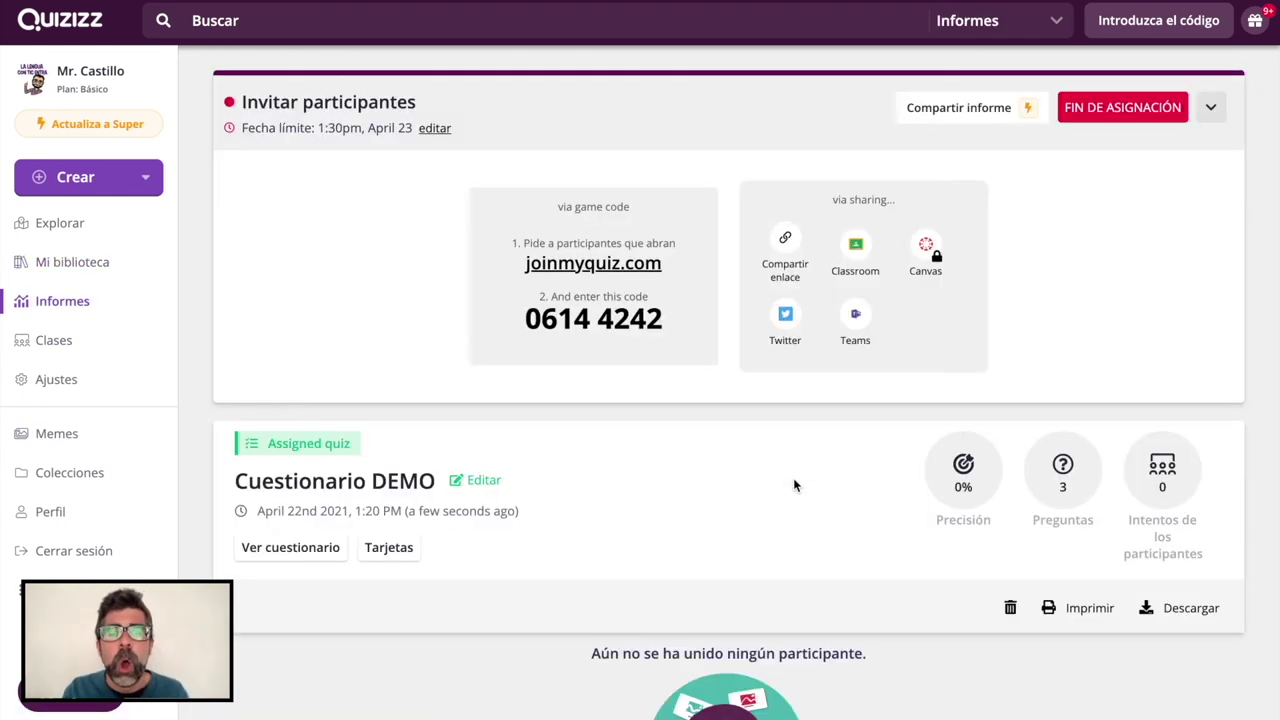